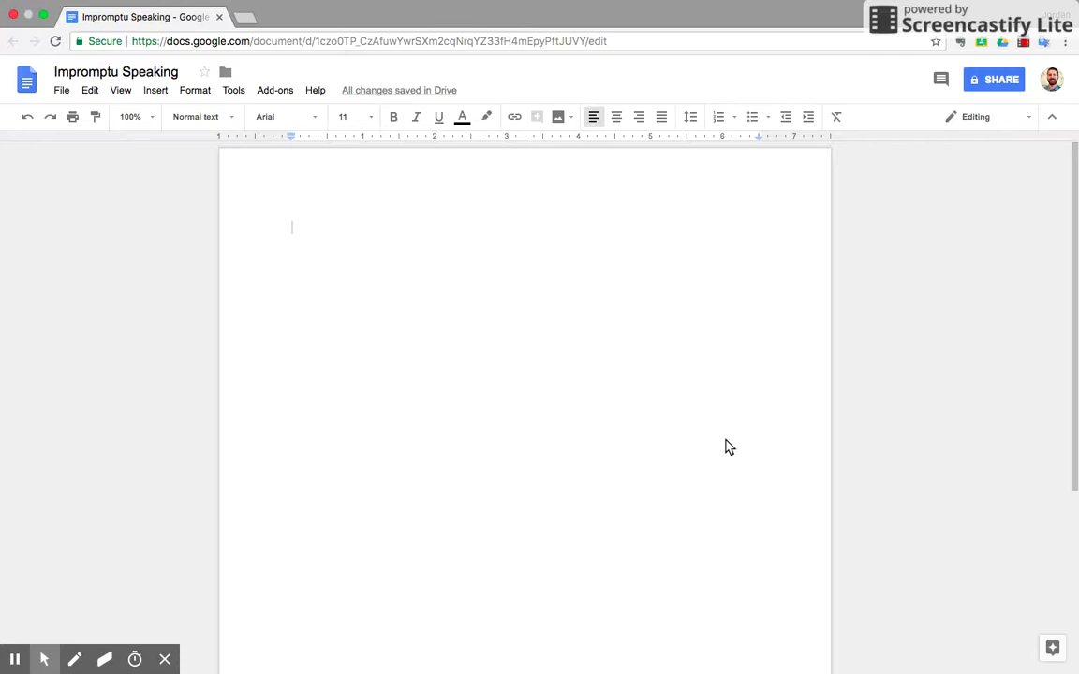
# Type '7 minute event', then indented lines '-Prepare for 2 minutes' and '-Speak for 5 minutes' after a blank line
pyautogui.click(511, 376)
pyautogui.write('7 minu')
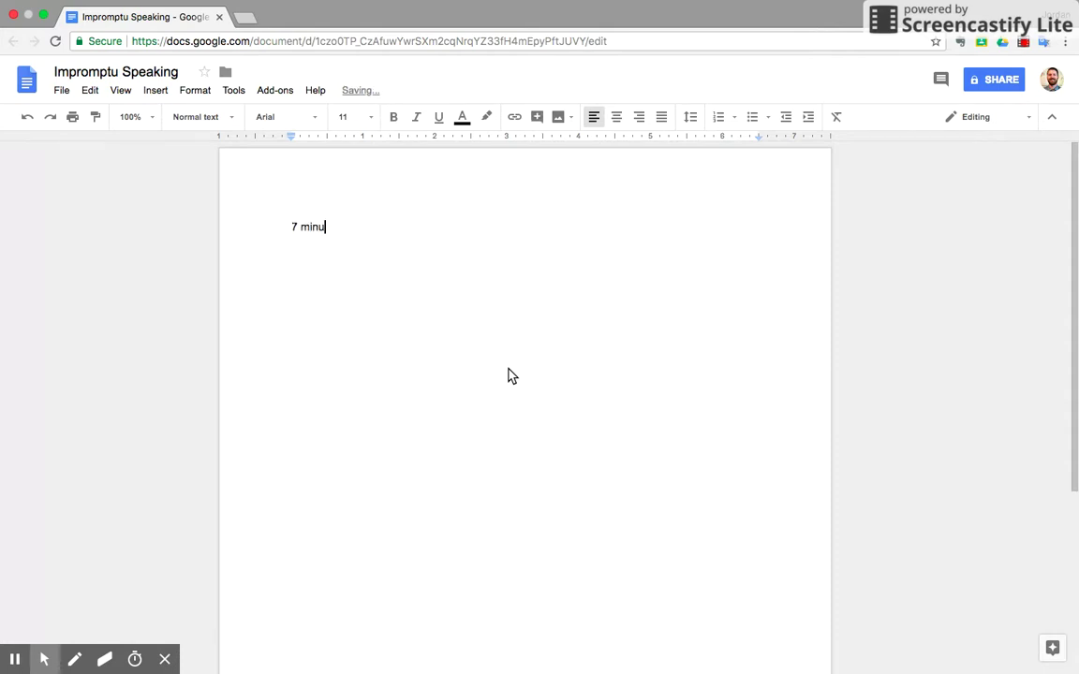
pyautogui.write('te event')
pyautogui.press('Return')
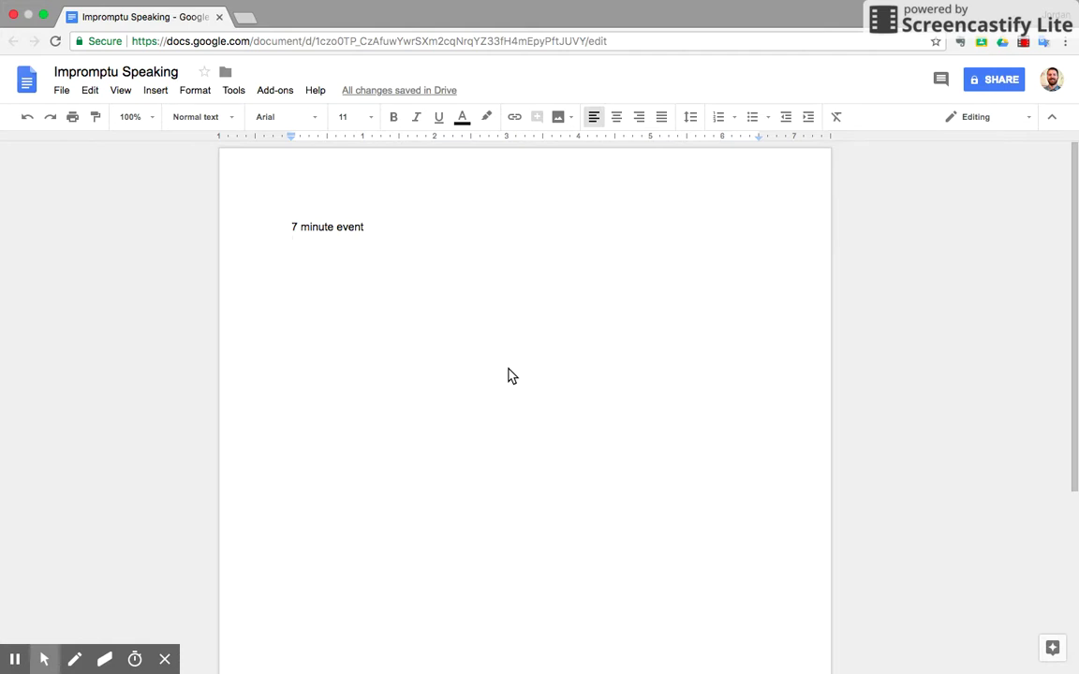
pyautogui.press('Return')
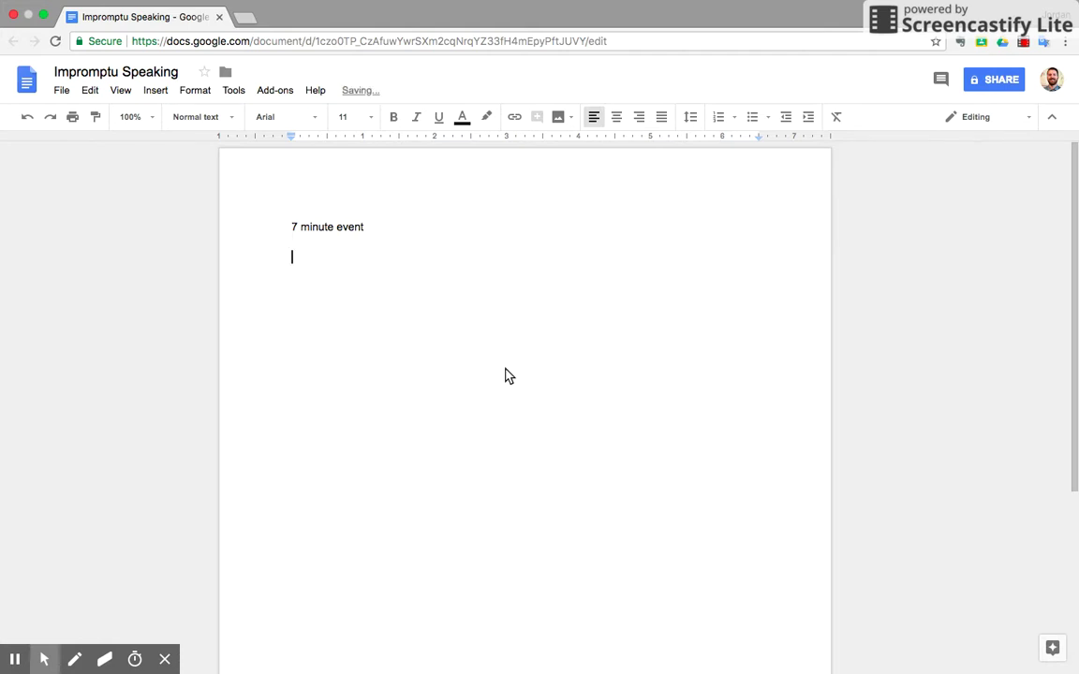
pyautogui.press('Tab')
pyautogui.write('-Prepare for 2 minutes')
pyautogui.press('Return')
pyautogui.press('Tab')
pyautogui.write('-Speak for ')
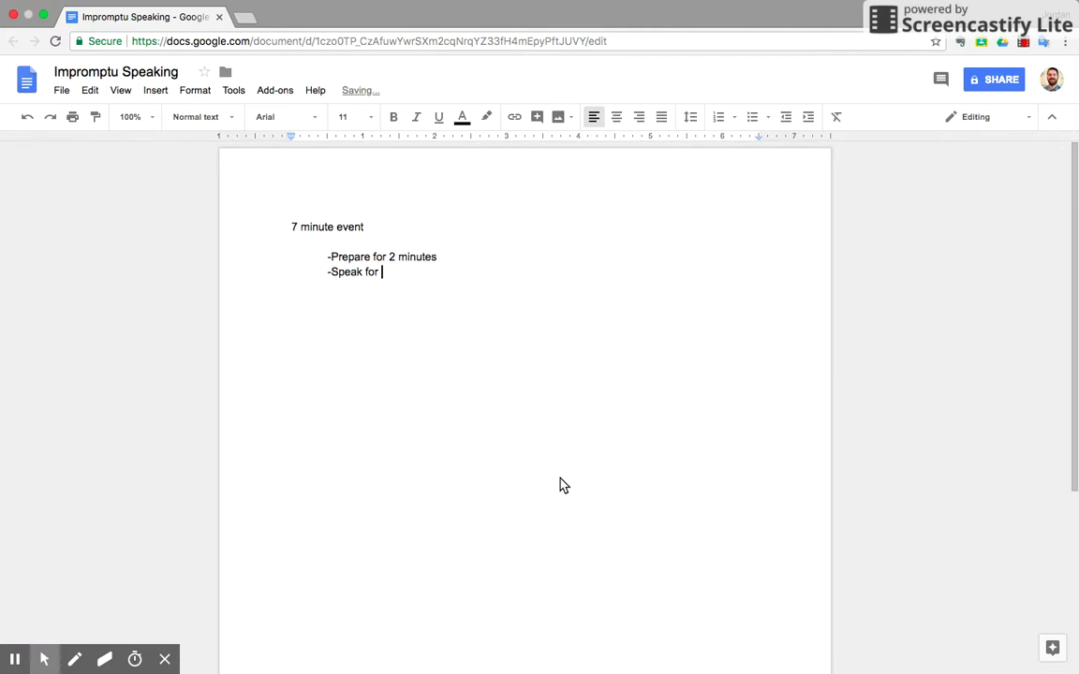
pyautogui.write('5 minutes')
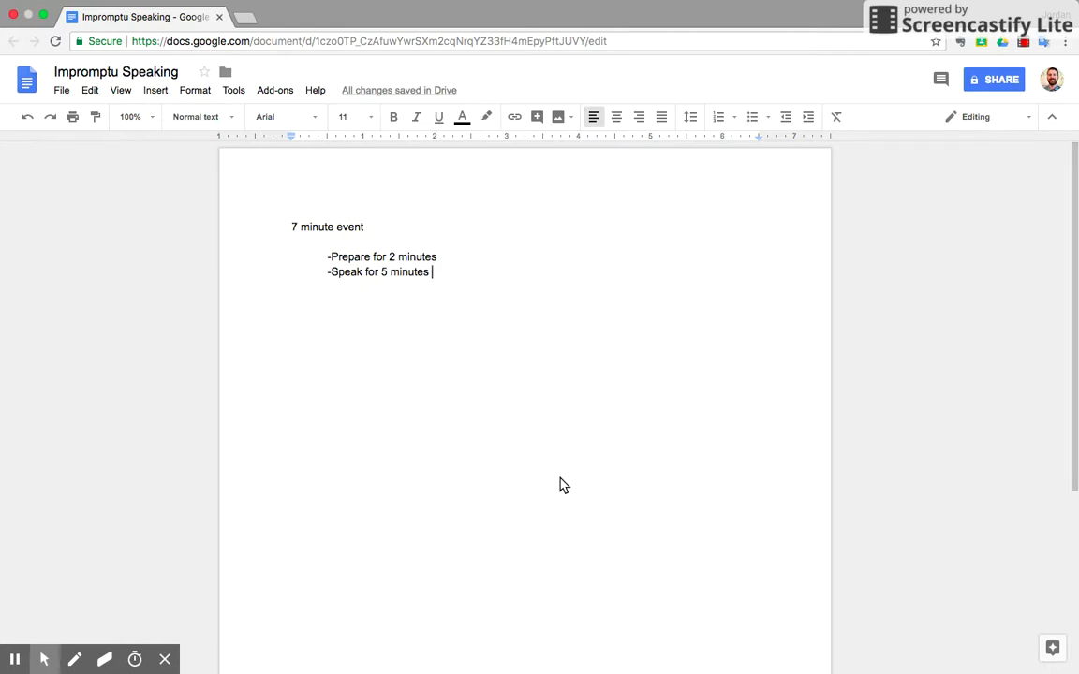
# Add an unindented line 'Quotation, Abstract Noun, Phrase, Introductory', correcting typos along the way
pyautogui.write('(')
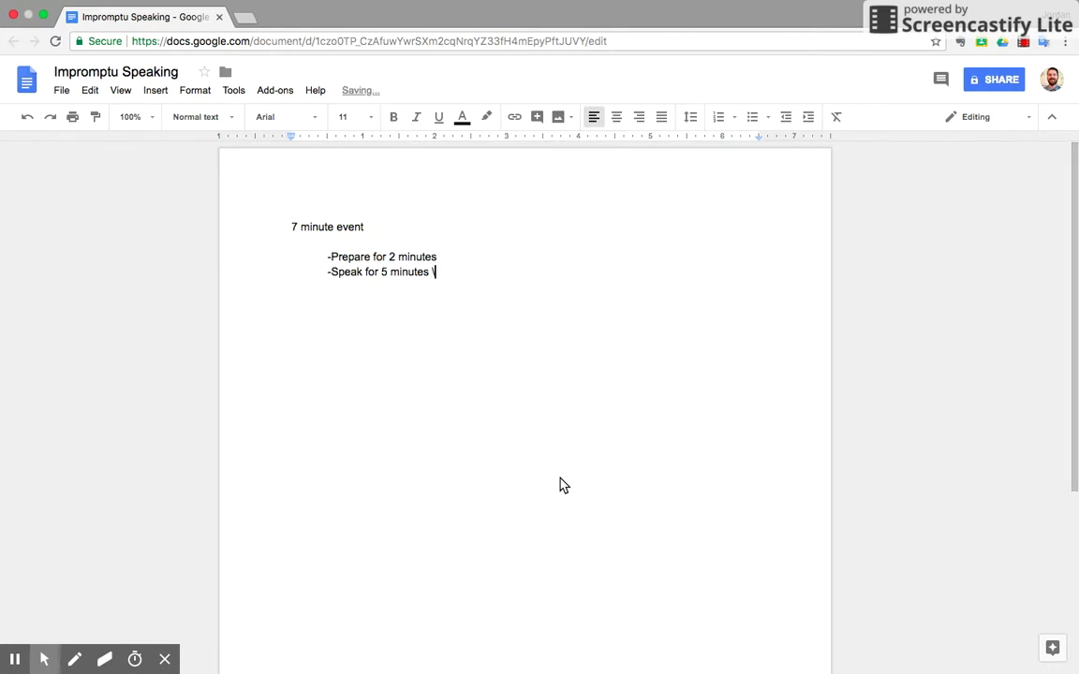
pyautogui.press('BackSpace')
pyautogui.press('Return')
pyautogui.press('Return')
pyautogui.write('Quotation')
pyautogui.press('BackSpace')
pyautogui.write(', Abstract Noun, ')
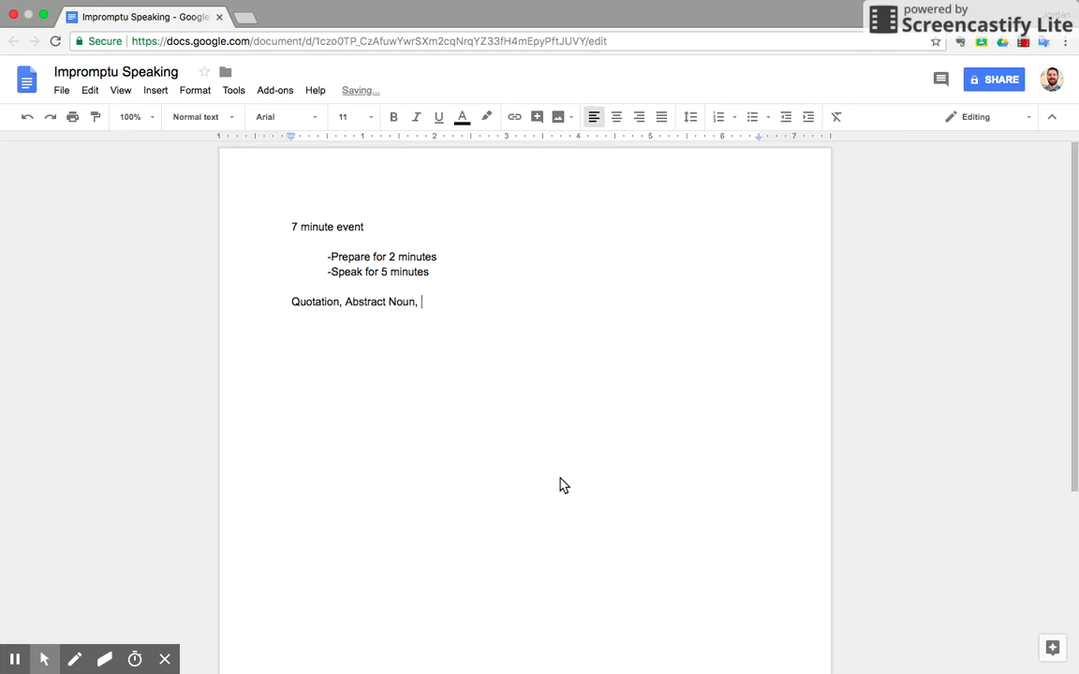
pyautogui.write('Phot')
pyautogui.press('BackSpace')
pyautogui.press('BackSpace')
pyautogui.write('rase, ')
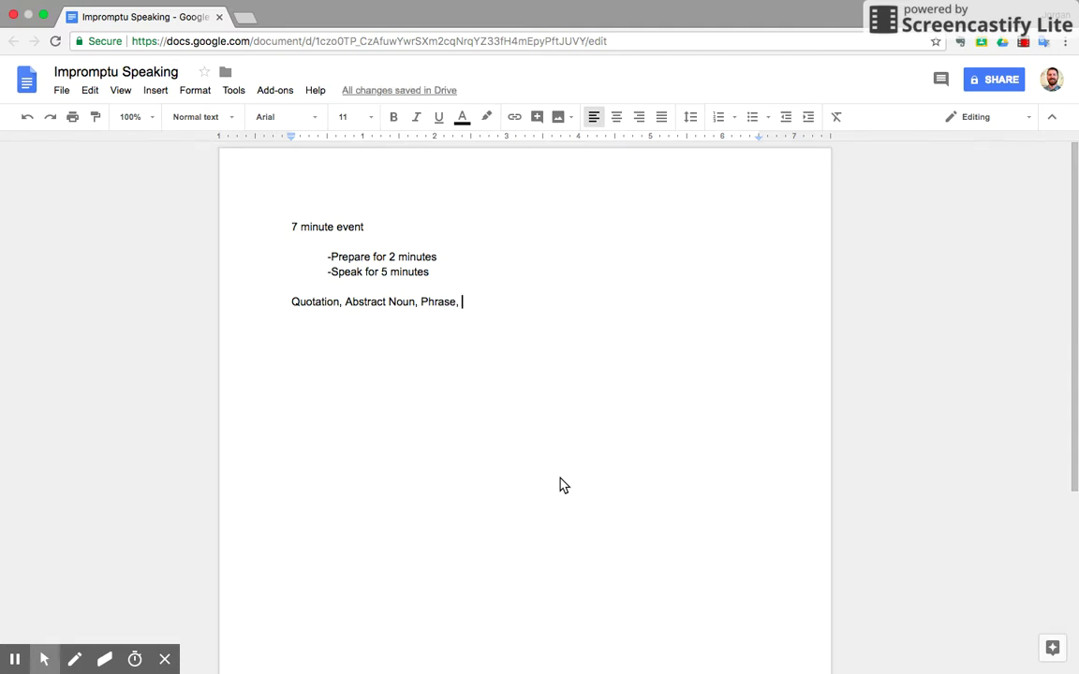
pyautogui.write('Introductory')
# Type '3 options', then 'Envelope 3 options and bring notecard--take your notes and write out an outline'
pyautogui.press('Return')
pyautogui.press('Return')
pyautogui.write('3 op')
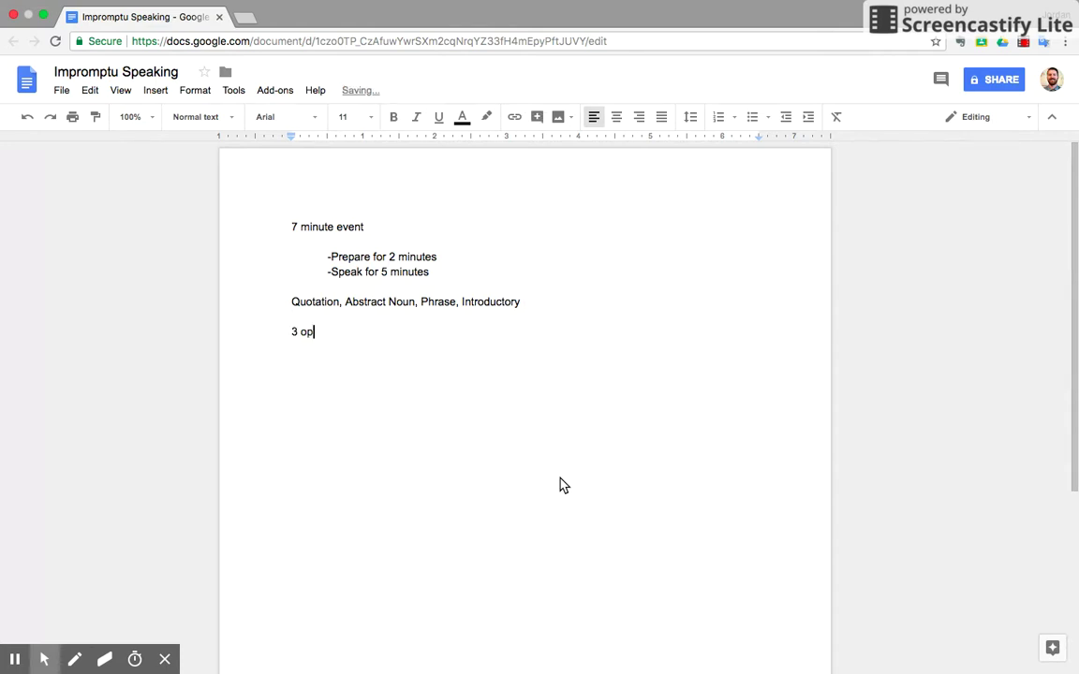
pyautogui.write('tions')
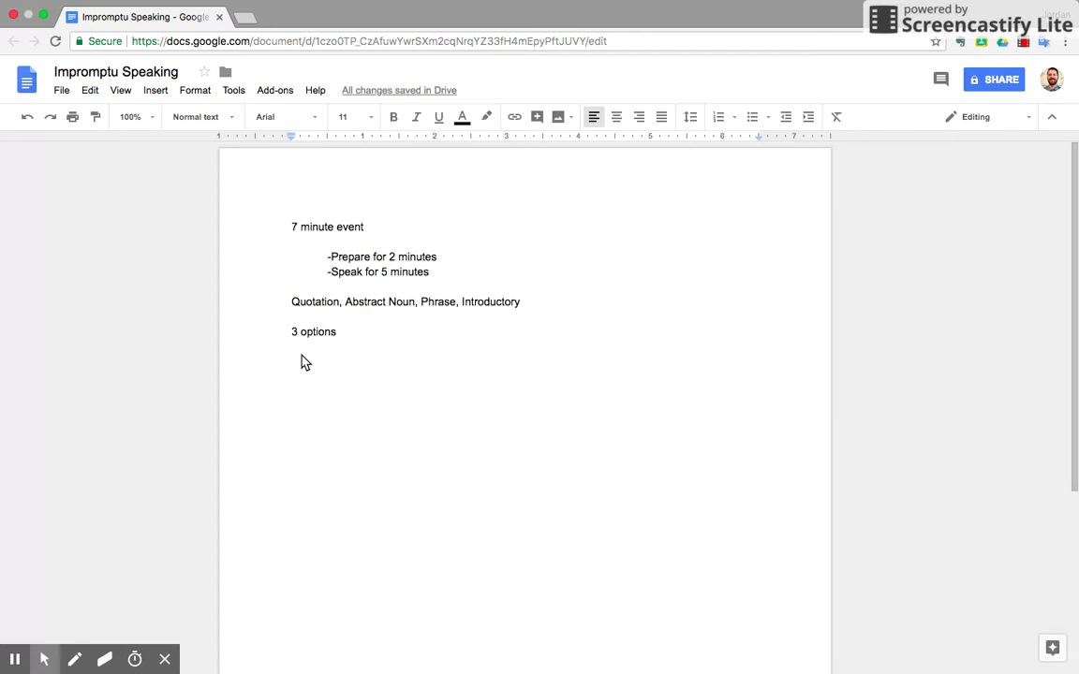
pyautogui.press('Return')
pyautogui.write('Envelope ')
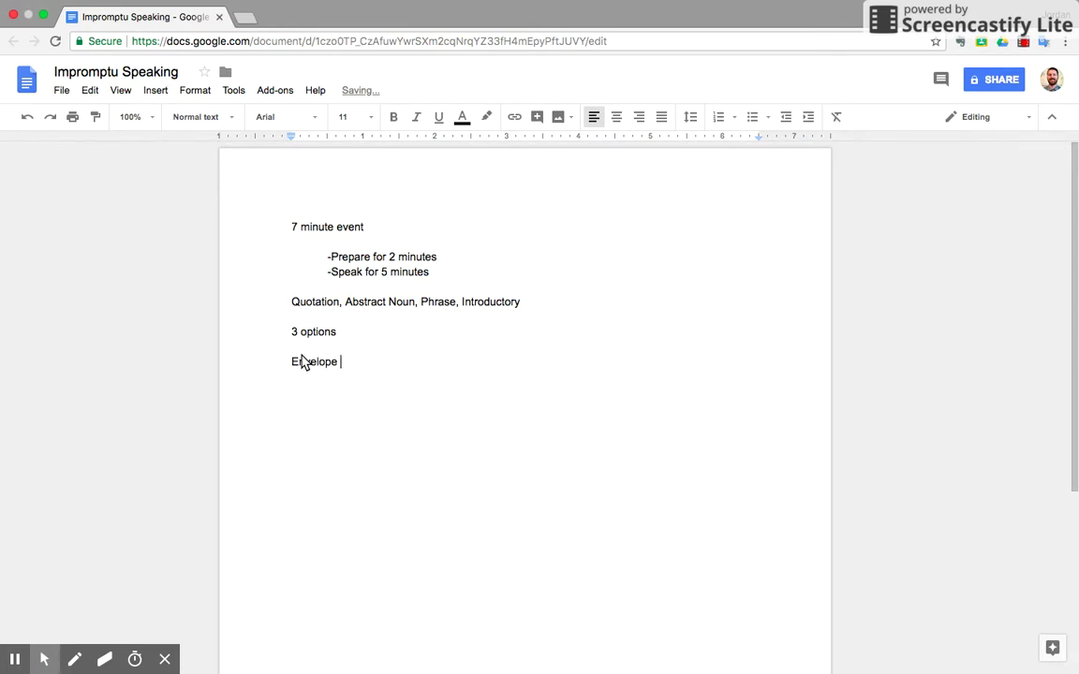
pyautogui.write('3 options and bring notecard')
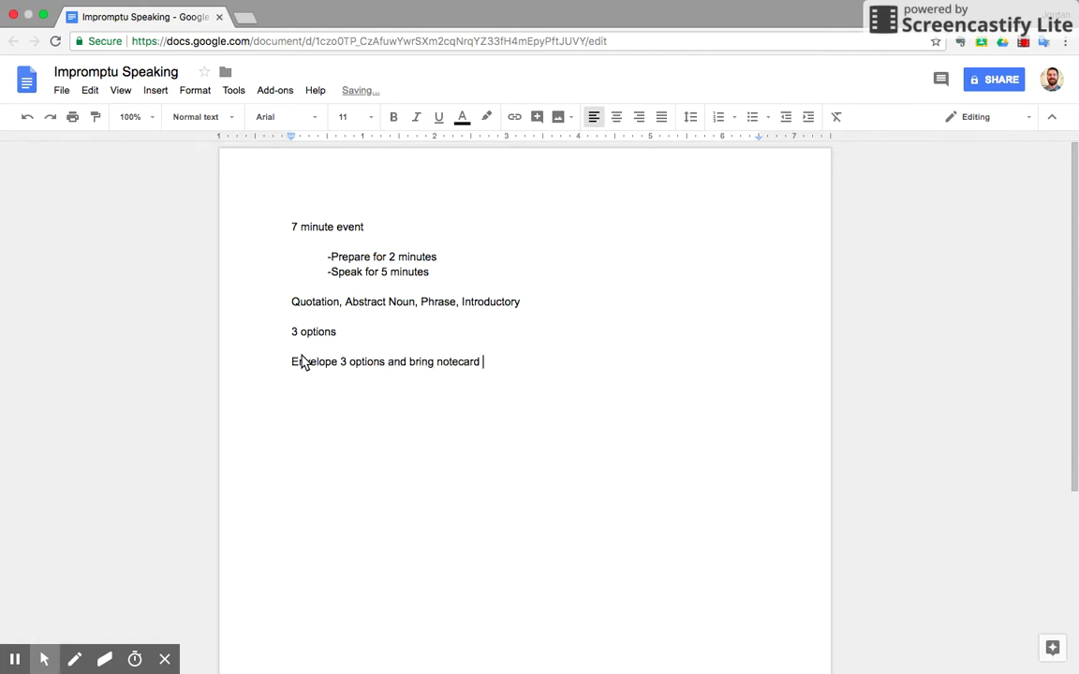
pyautogui.press('BackSpace')
pyautogui.write('--take your notes and write out a')
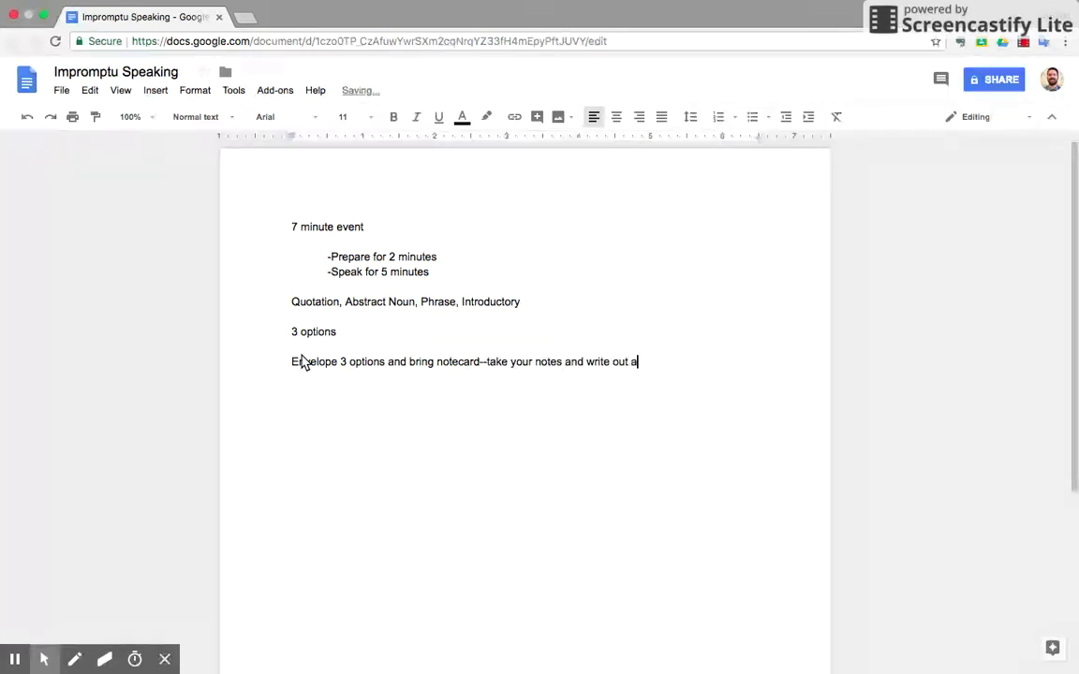
pyautogui.write('n outline')
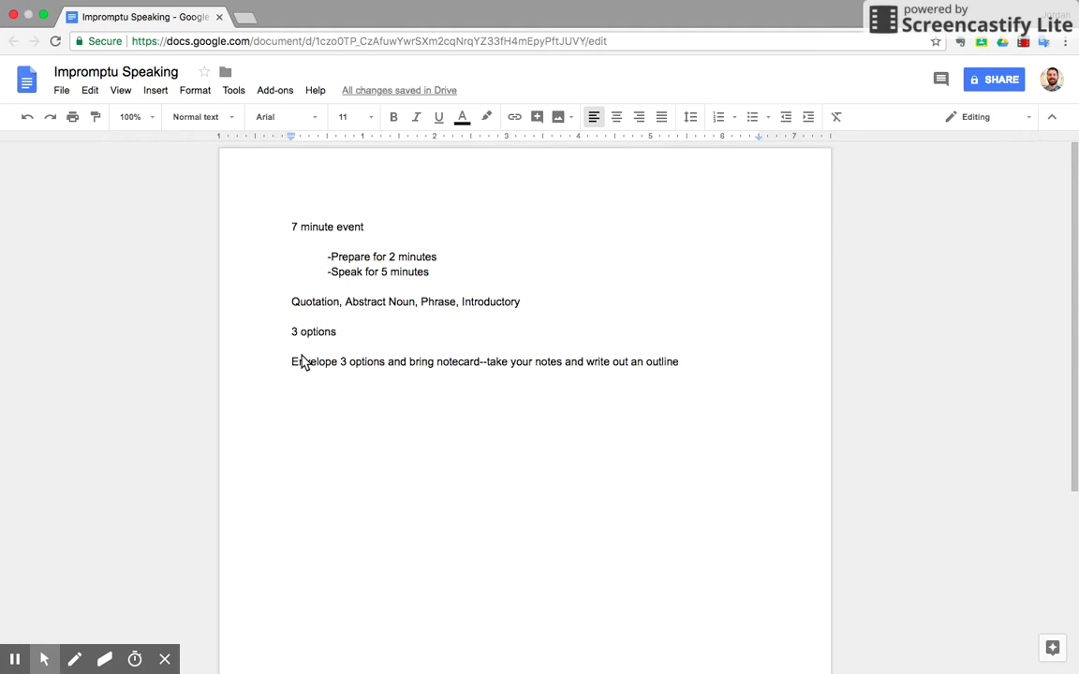
# Type '4 or 5 paragraph format' with indented items Introduction, 2-3 Body Paragraphs and Conclusion
pyautogui.press('Return')
pyautogui.press('Return')
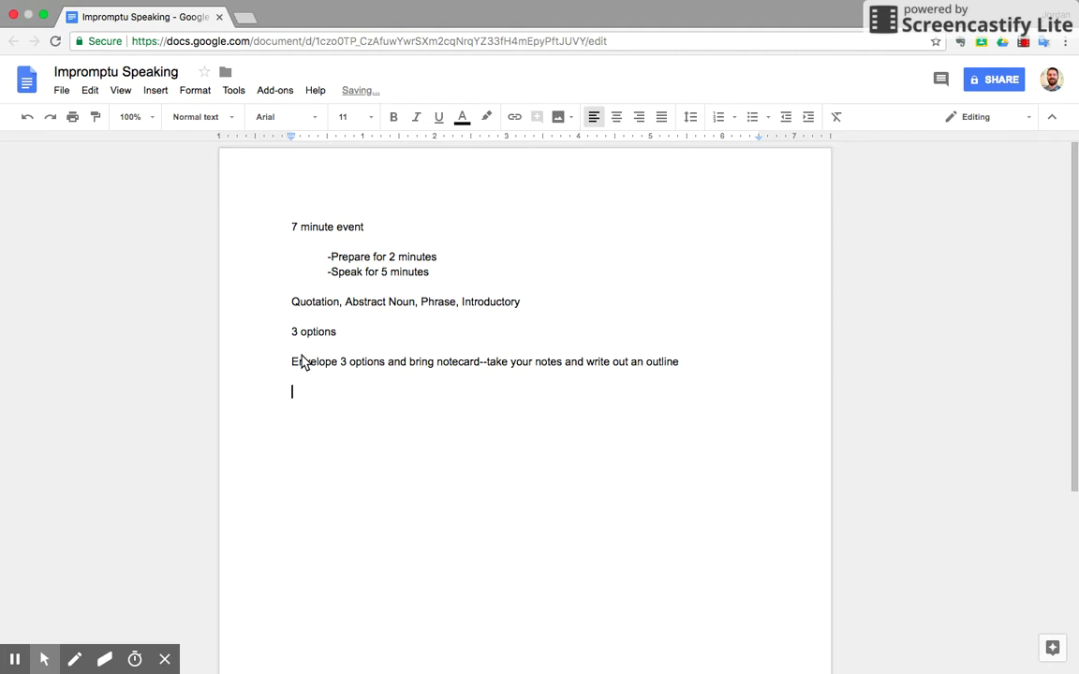
pyautogui.write('4 or 5 paragraph format')
pyautogui.press('Return')
pyautogui.press('Tab')
pyautogui.write('Introduction')
pyautogui.press('Return')
pyautogui.press('Tab')
pyautogui.write('2-3 Body Paragraphs')
pyautogui.press('Return')
pyautogui.press('Tab')
pyautogui.write('Conclusion')
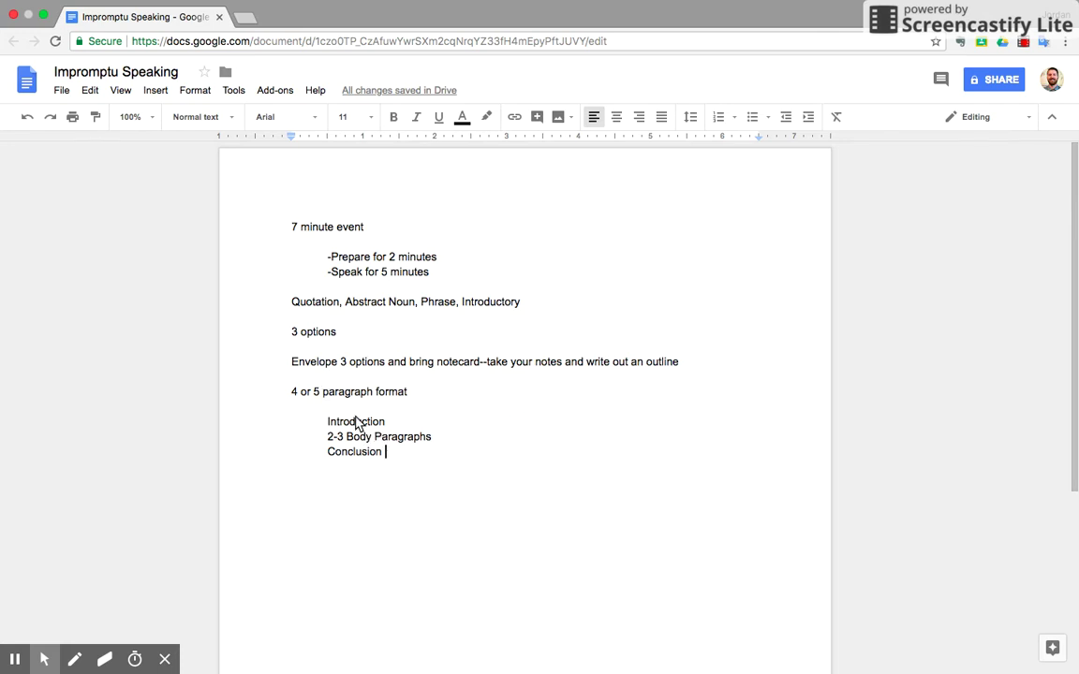
# Add 'Hold on to quotation or topic' at the margin after a blank line below Conclusion
pyautogui.press('Return')
pyautogui.press('BackSpace')
pyautogui.press('Return')
pyautogui.write('Hold on to quotai')
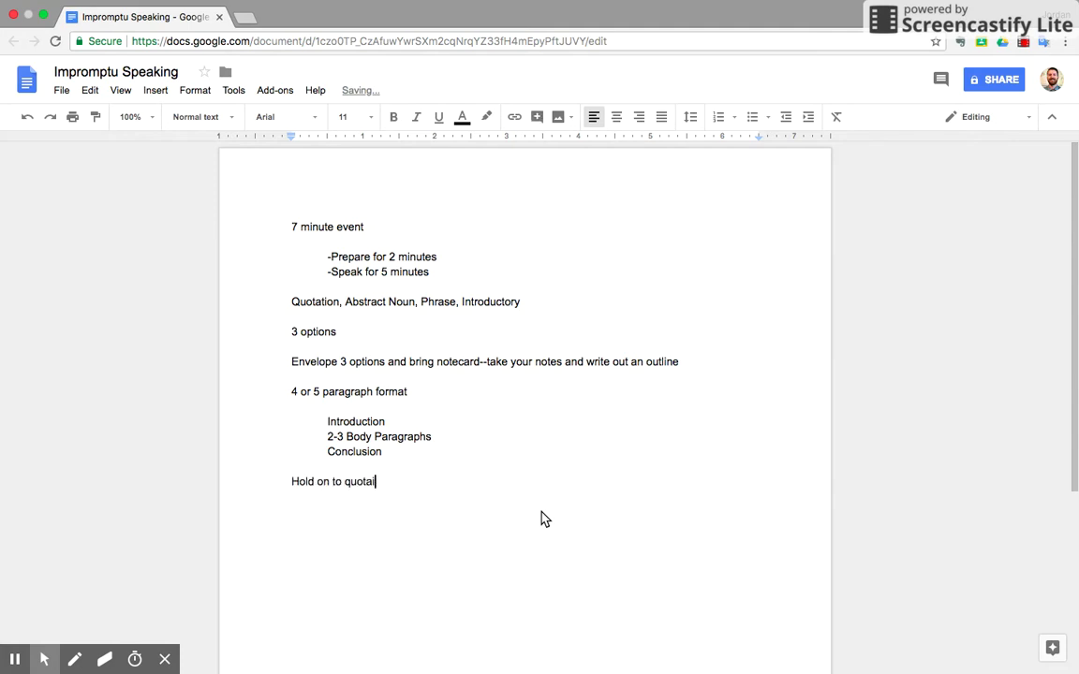
pyautogui.press('BackSpace')
pyautogui.write('tion or topic')
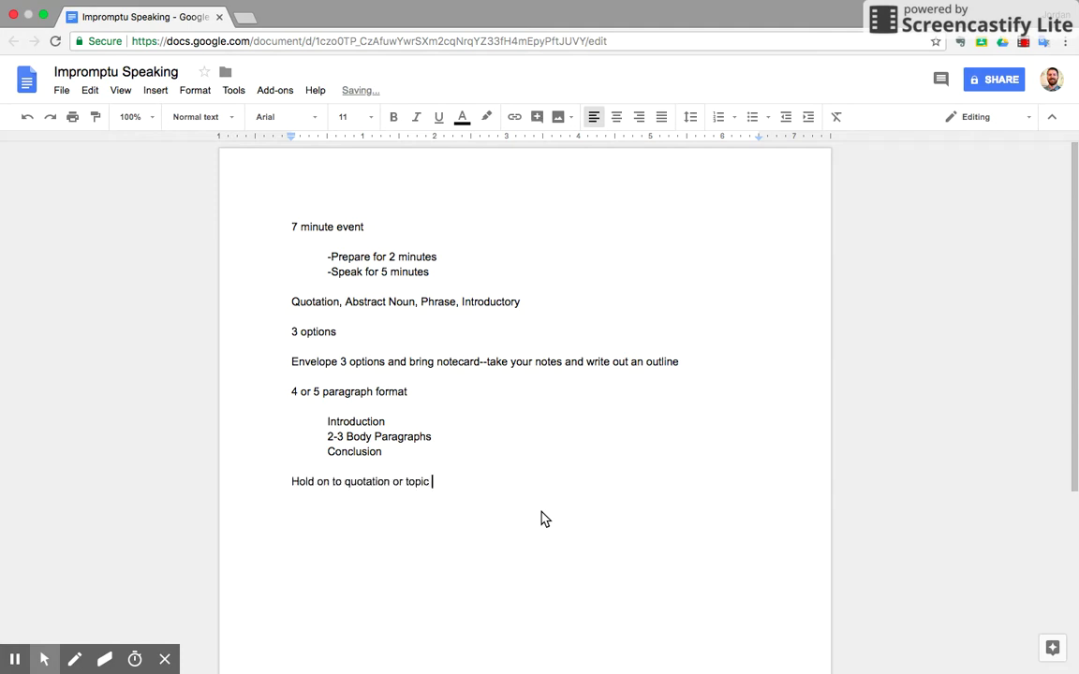